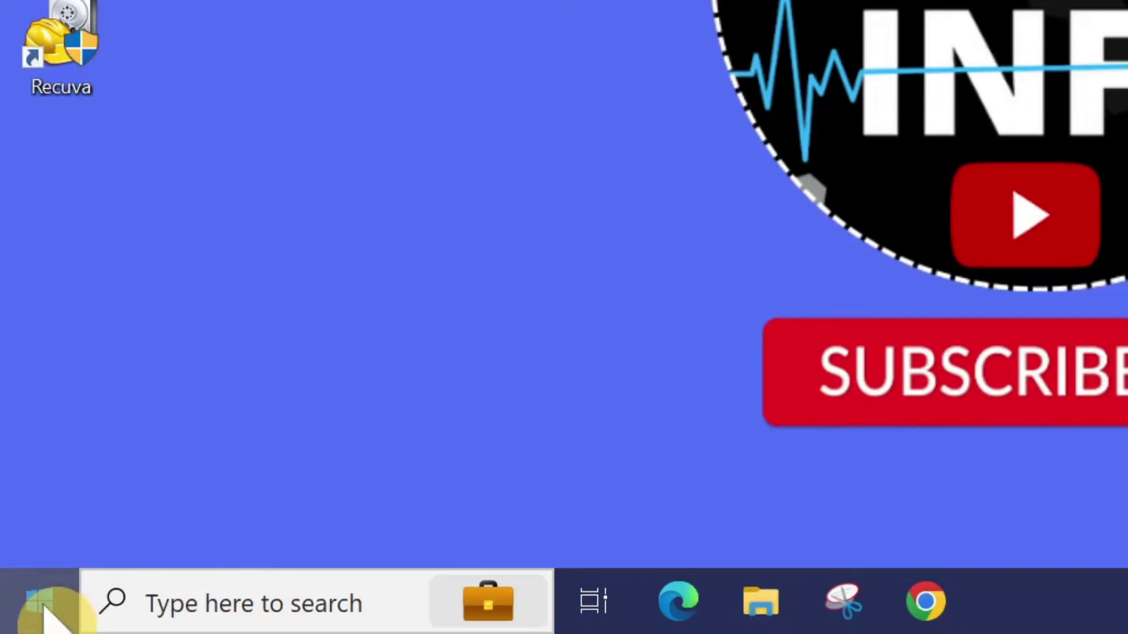
- Go to the Update & Security section of Windows Settings from the Start menu
click(48, 608)
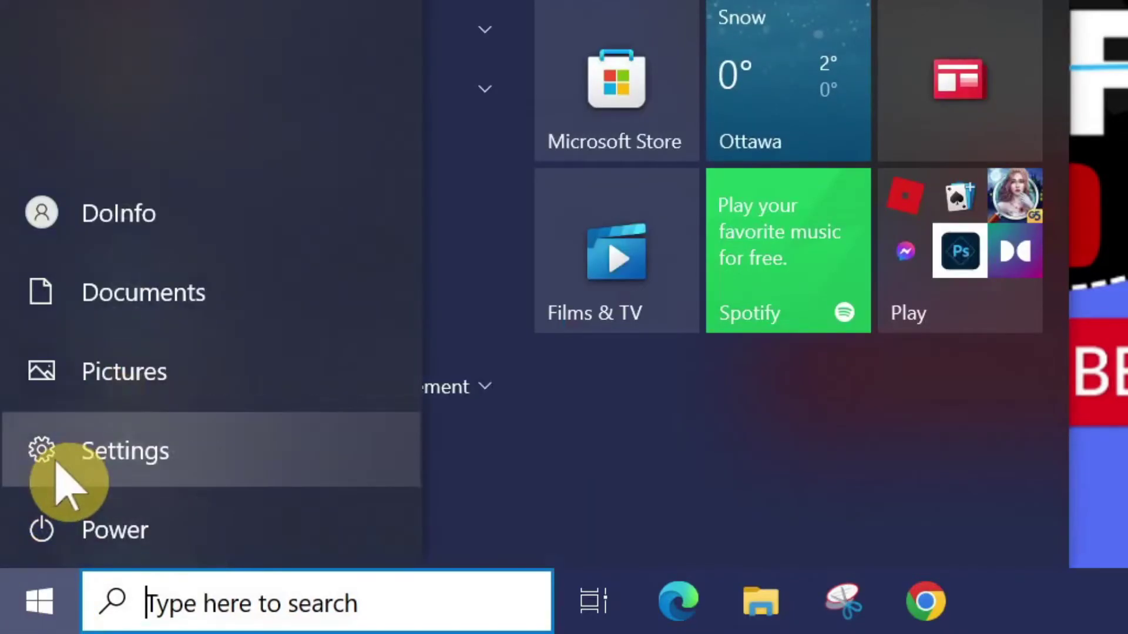
click(66, 467)
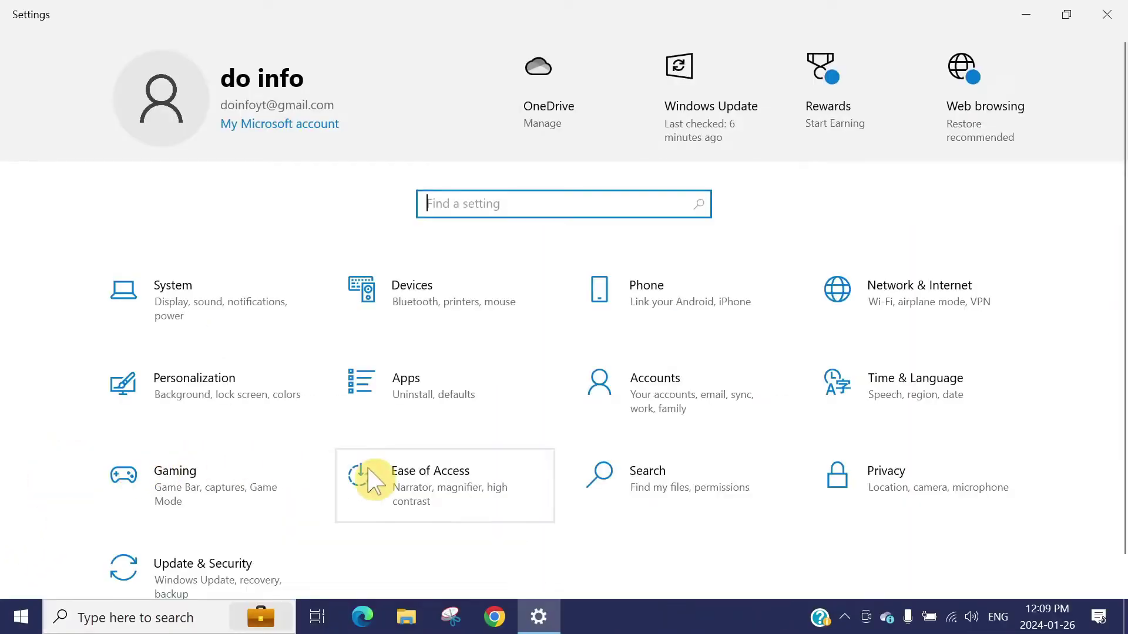
scroll(480, 542, down, 1)
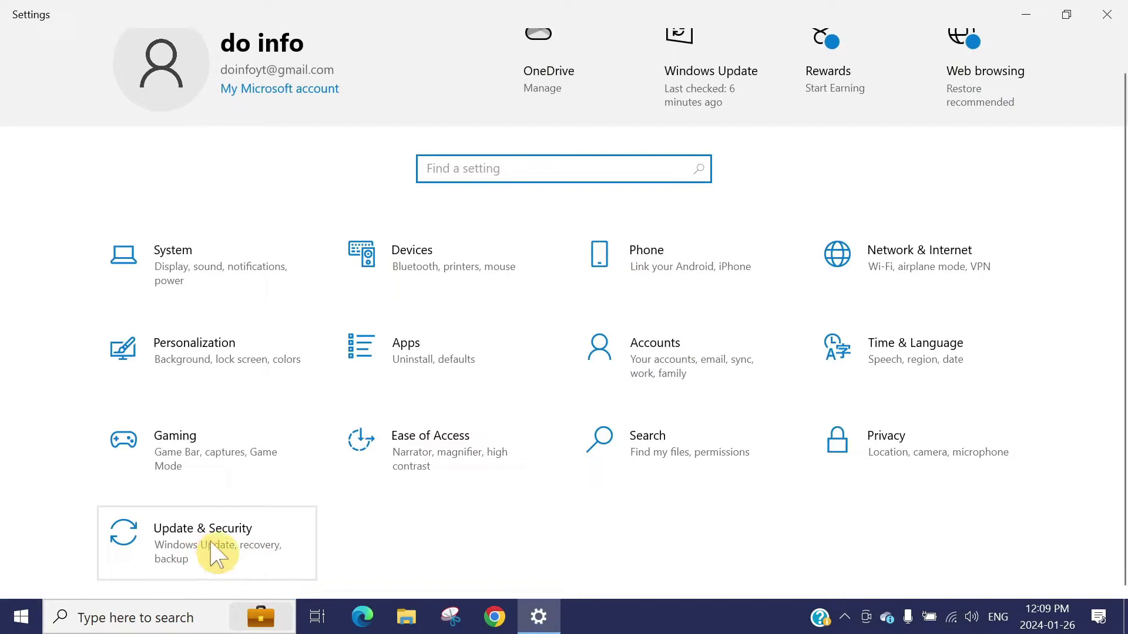
click(216, 553)
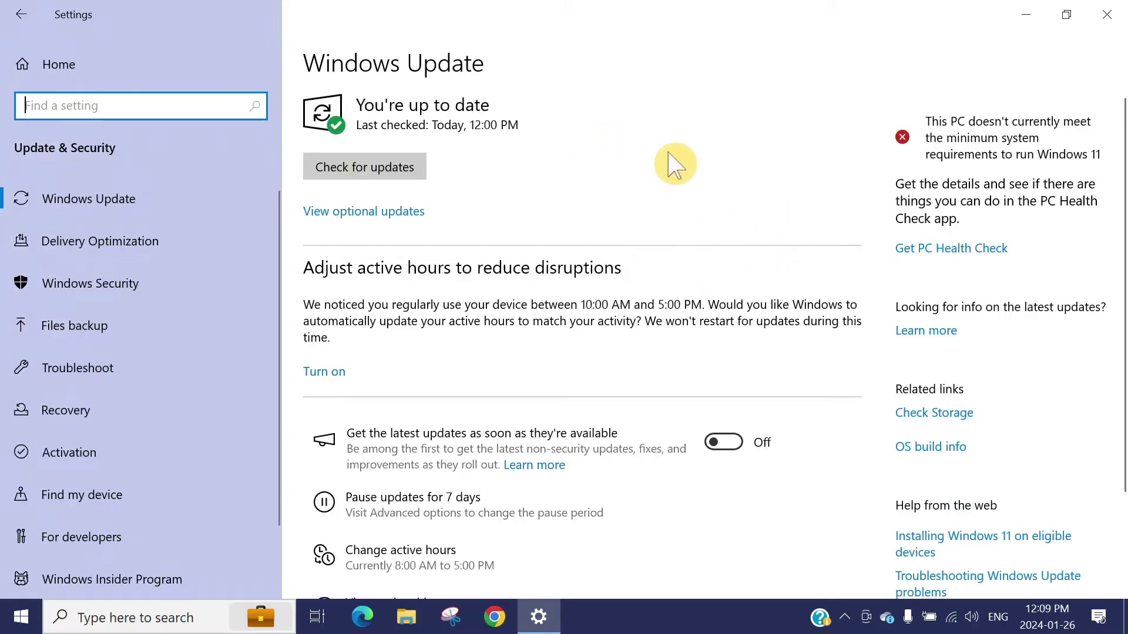
scroll(730, 241, down, 3)
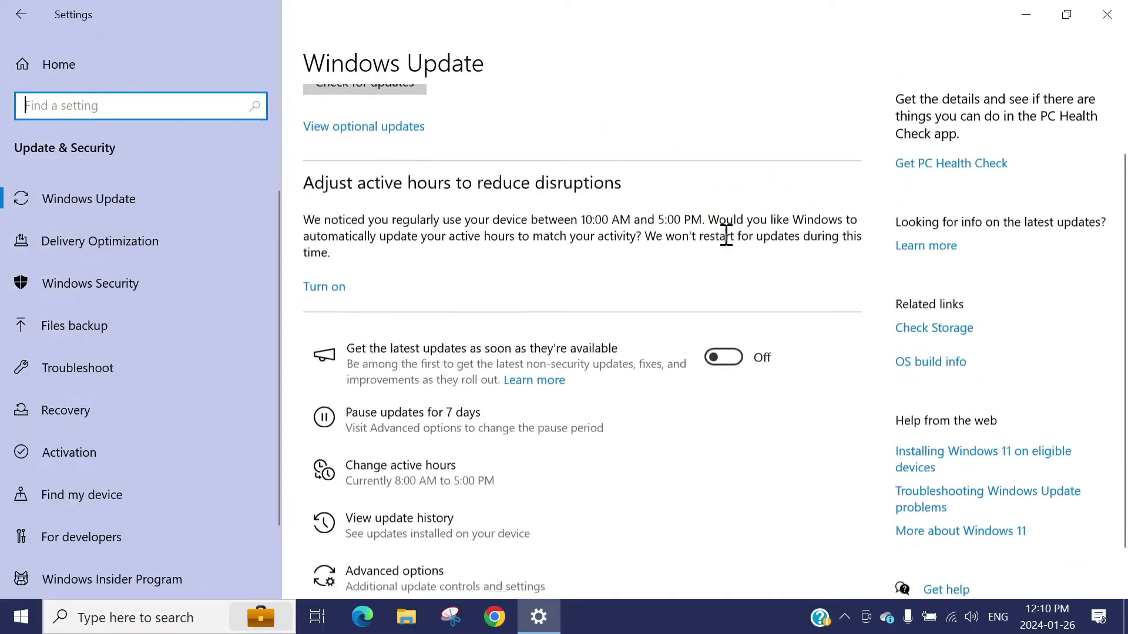
scroll(776, 282, down, 2)
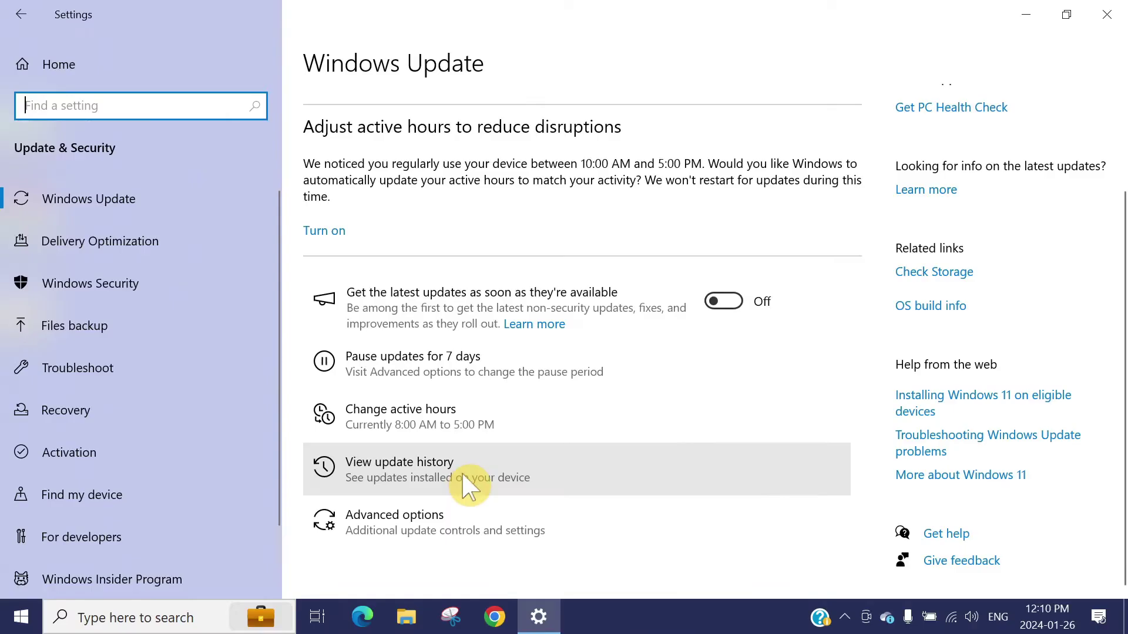
- View the update history, then follow its link to the Recovery options
click(470, 484)
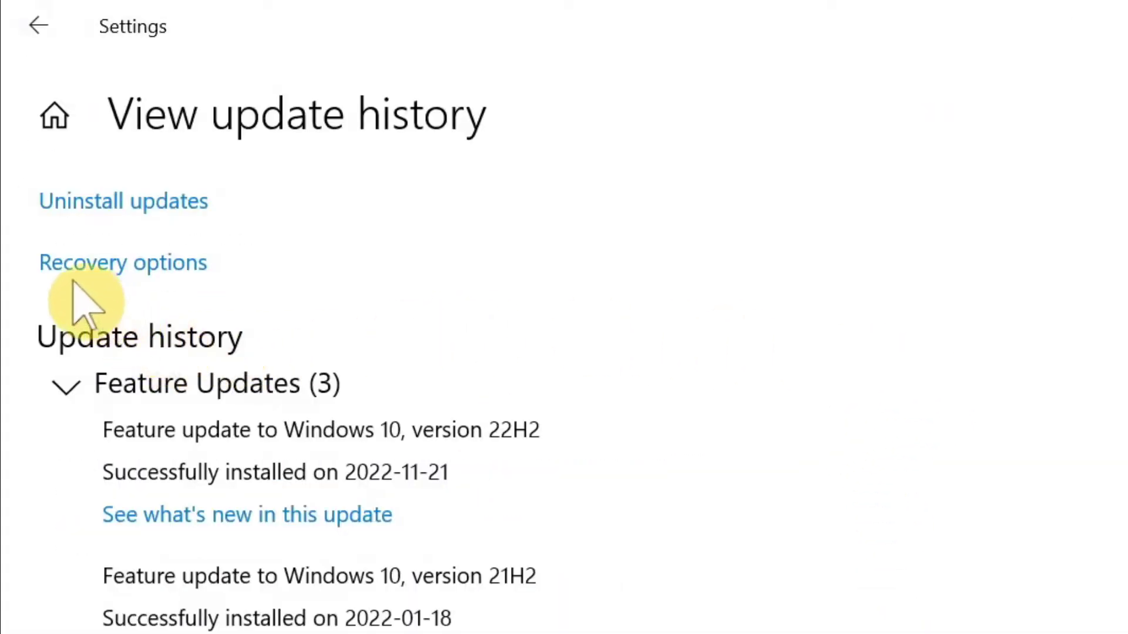
click(122, 263)
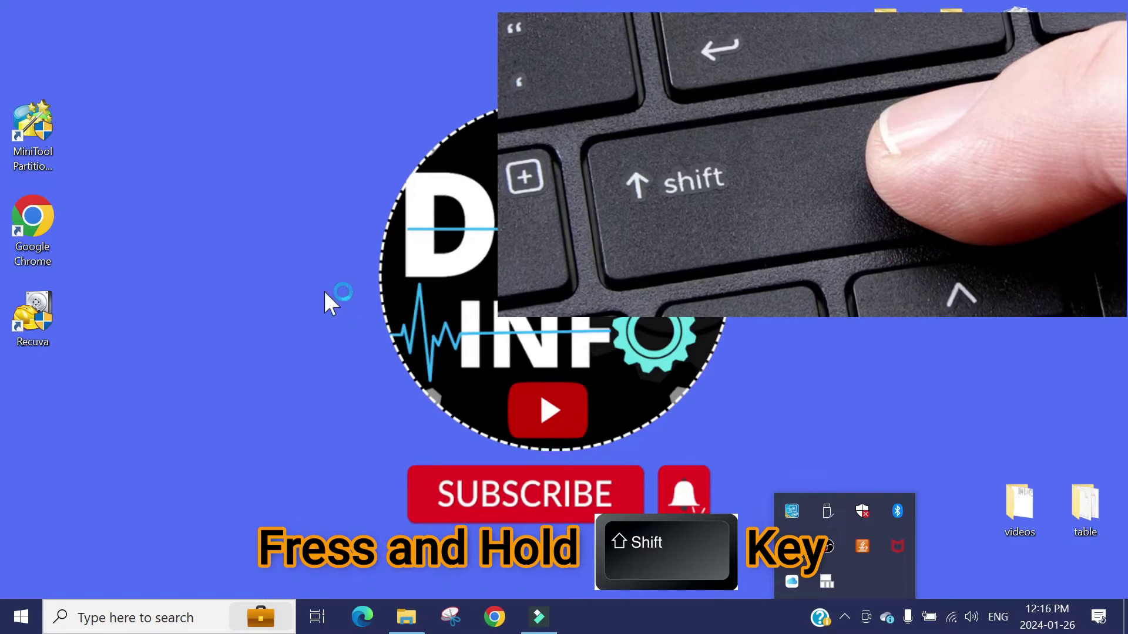
- Show the Start menu's Power choices: Sleep, Shut down and Restart
shift+click(21, 618)
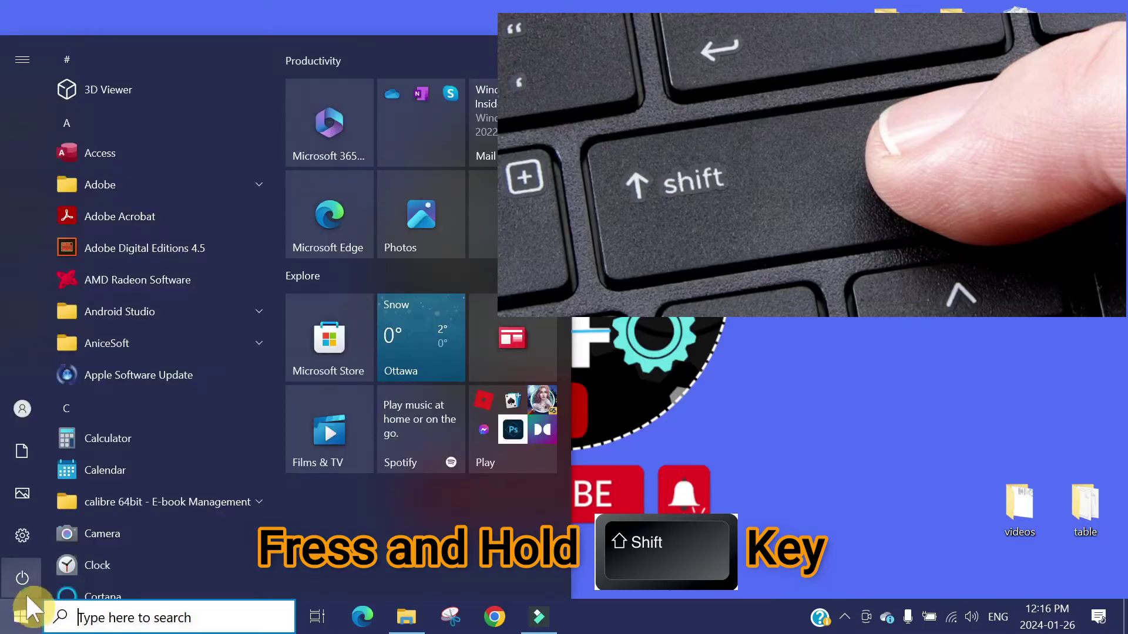
shift+click(22, 570)
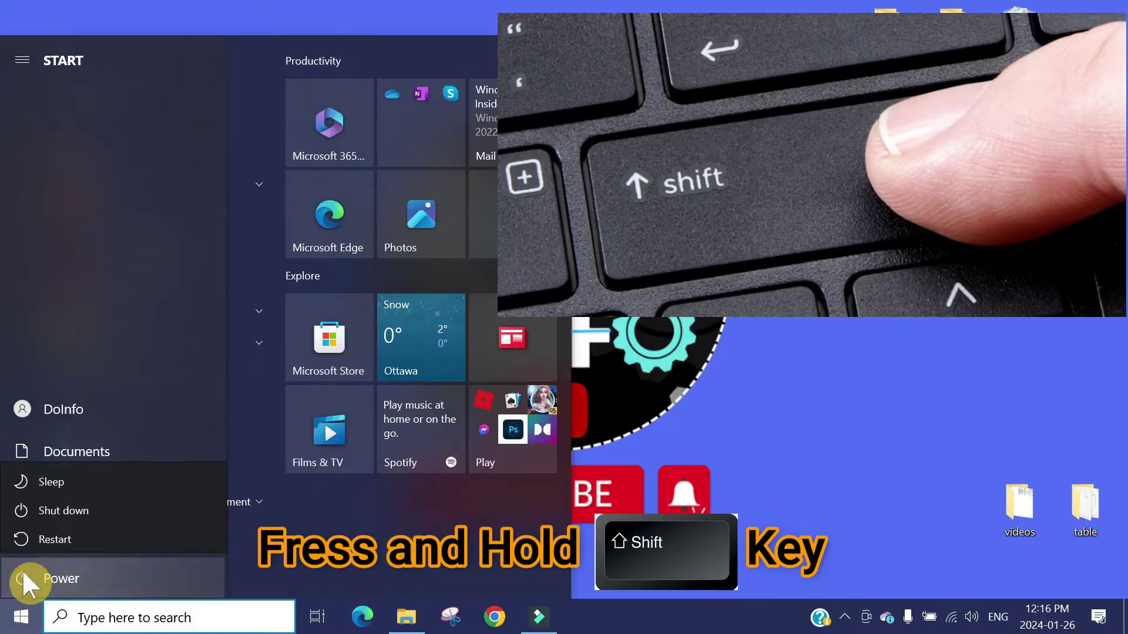